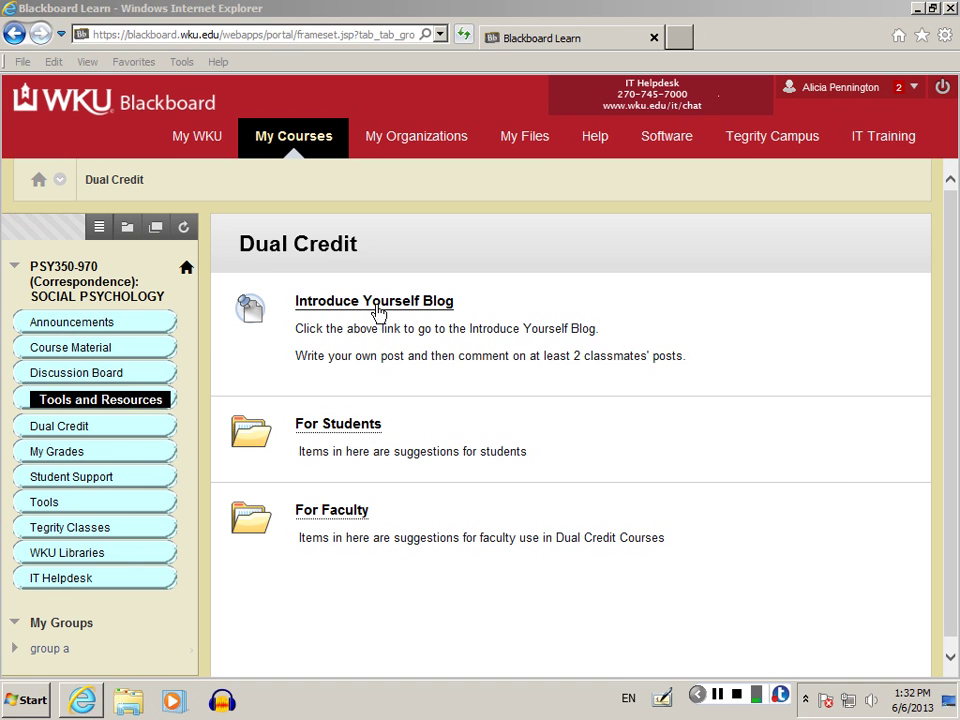
Open the Introduce Yourself Blog from the Dual Credit content area.
click(377, 307)
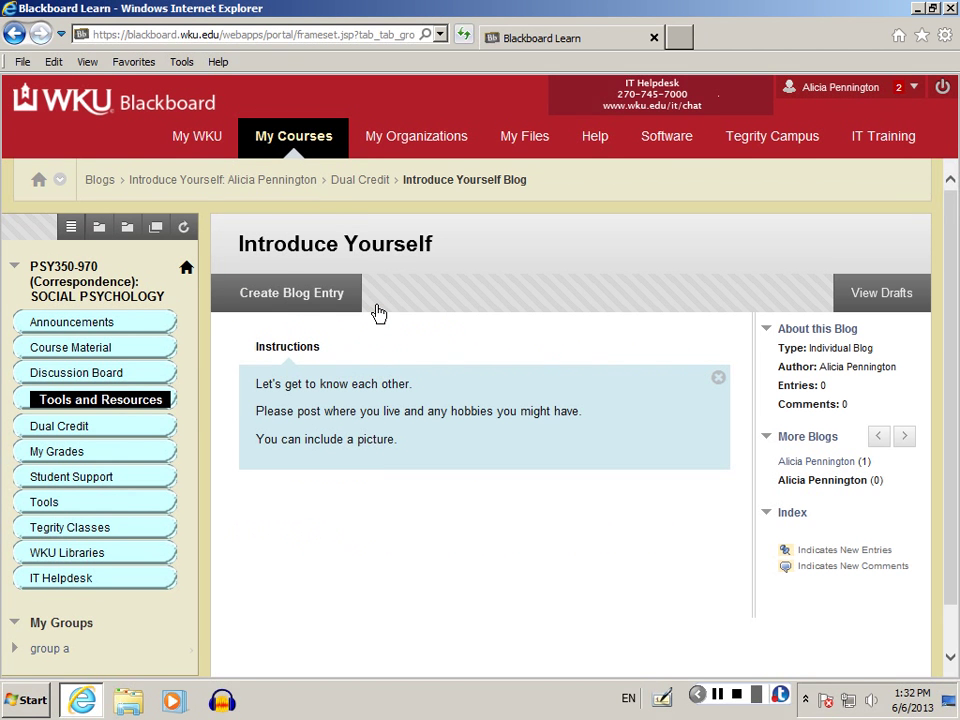
Start a new blog entry and enter the author's first name as its title.
click(293, 313)
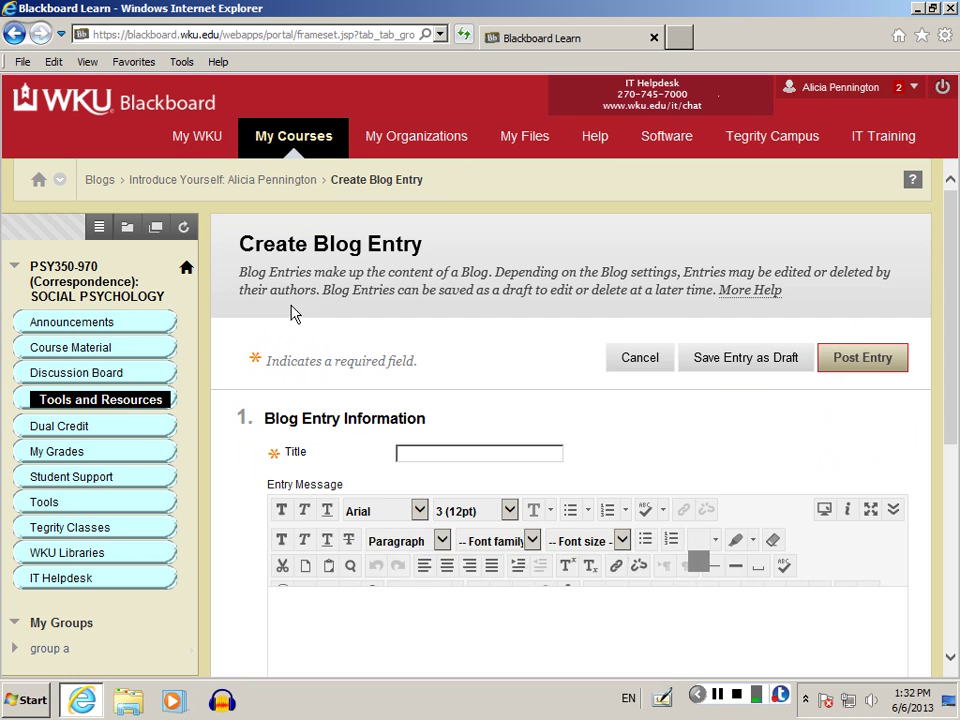
scroll(413, 384, down, 1)
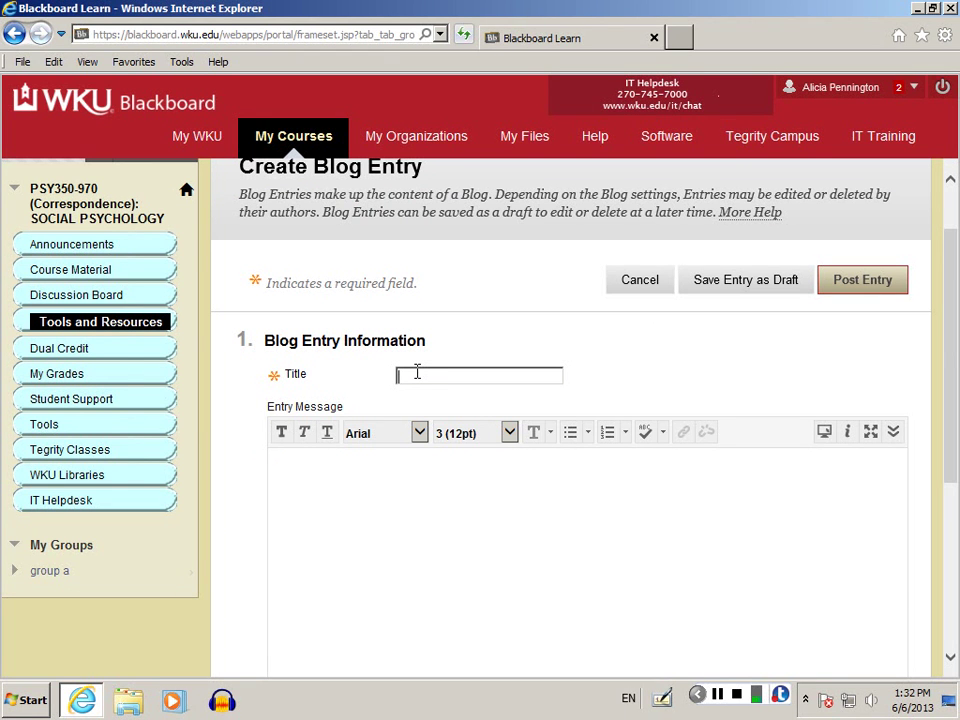
text(Alicia)
Write 'I like bears.' as the entry message.
click(409, 485)
click(408, 485)
text(I like)
text( bera)
key(BackSpace)
key(BackSpace)
key(BackSpace)
text(ears.)
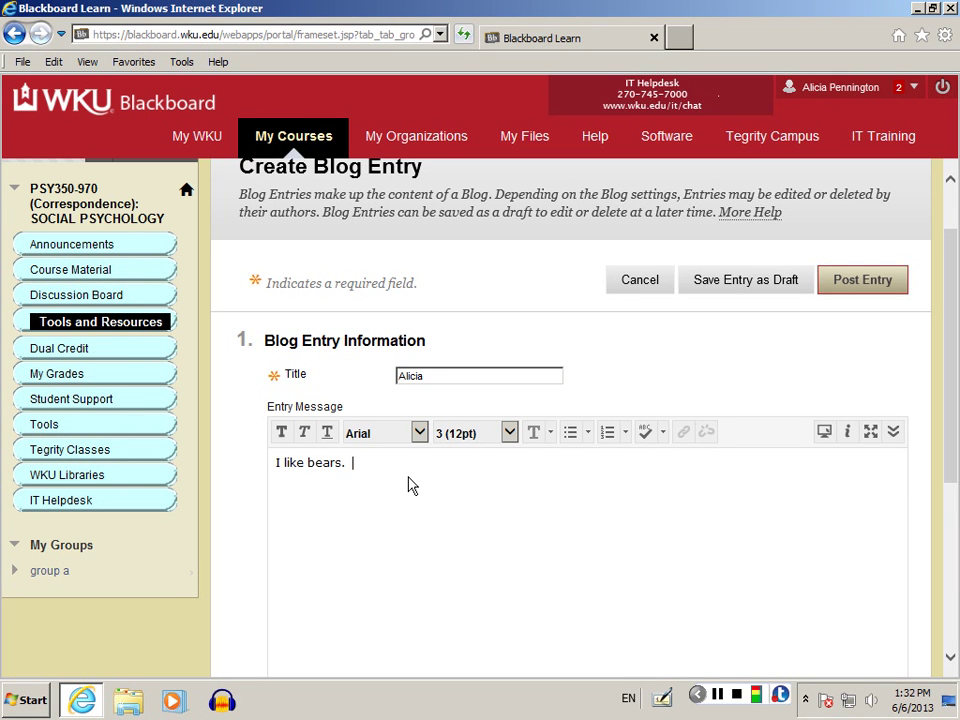
Expand the editor's full toolbar and add an empty line after 'I like bears.'.
click(894, 432)
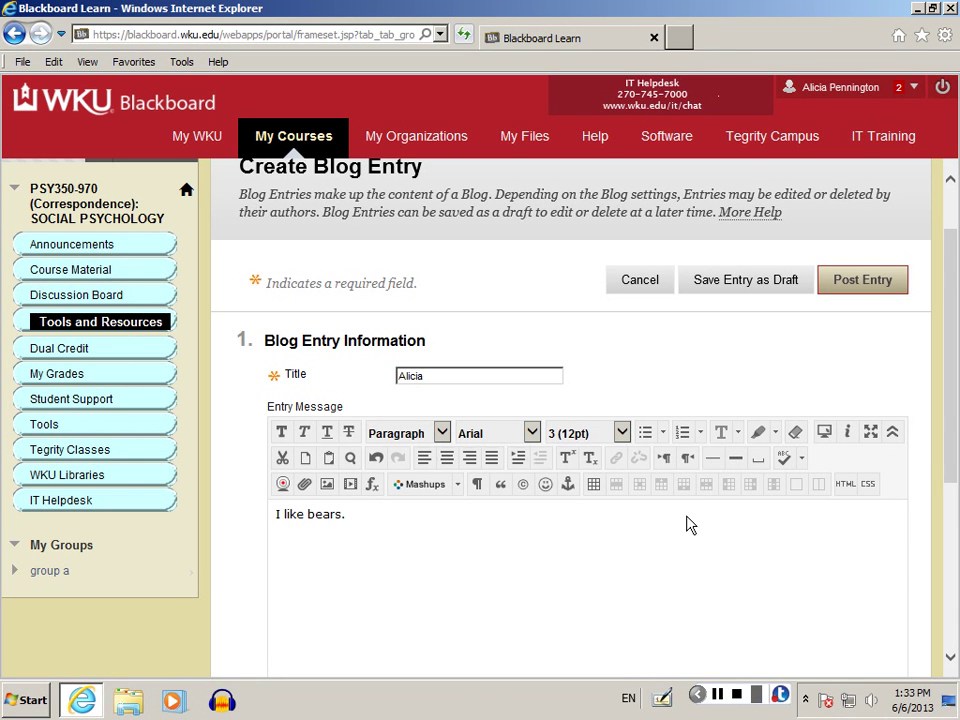
click(387, 521)
key(Return)
Upload the Koala photo from the Desktop as the entry's image.
click(334, 496)
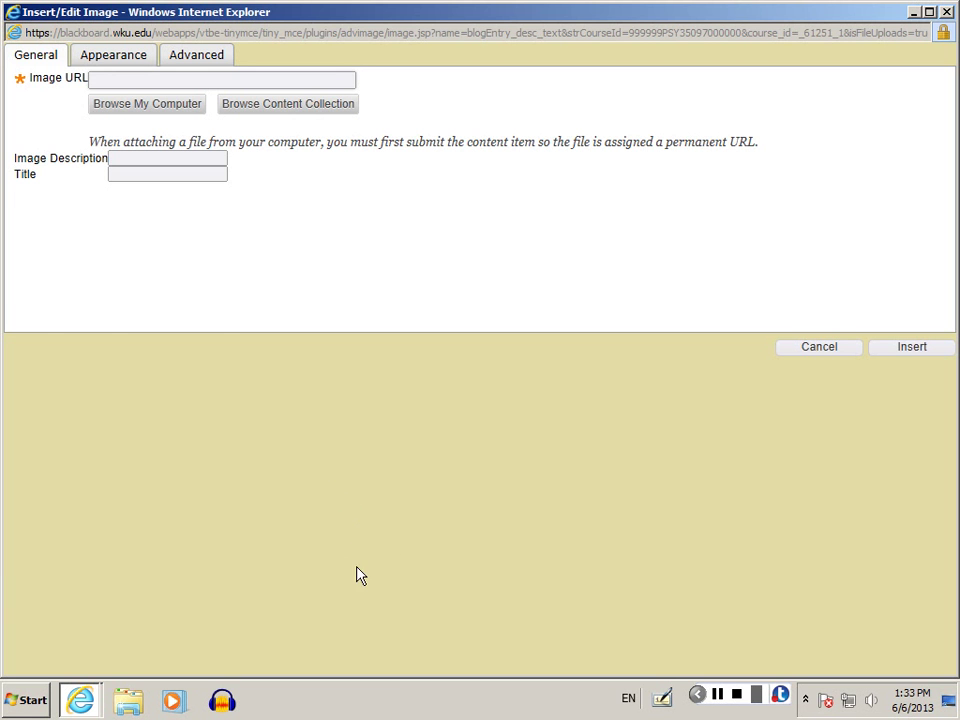
click(113, 110)
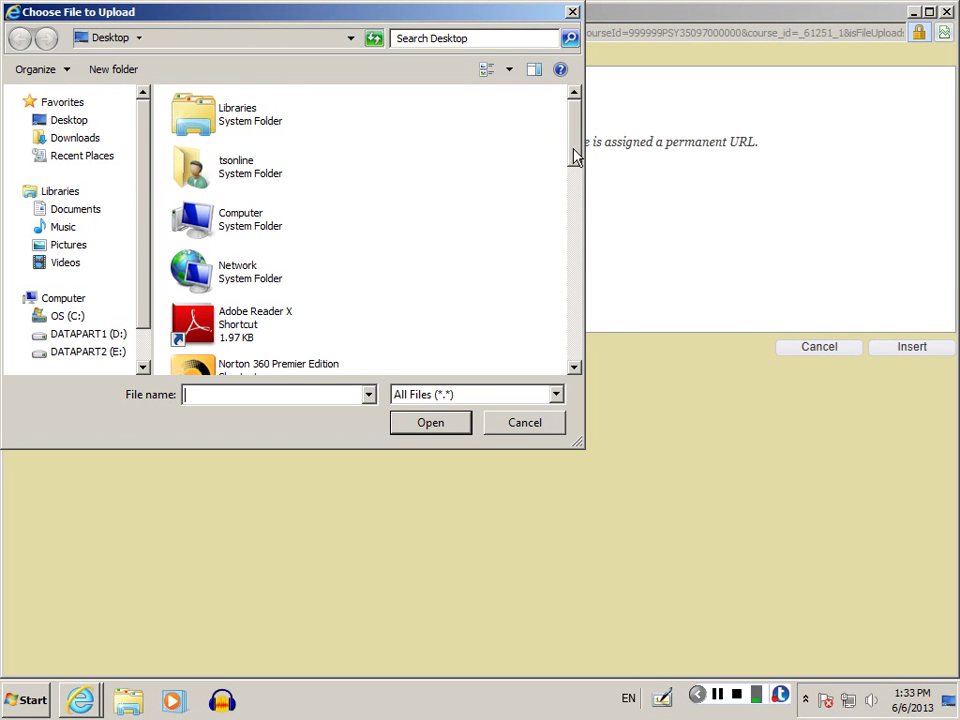
drag(575, 157, 575, 323)
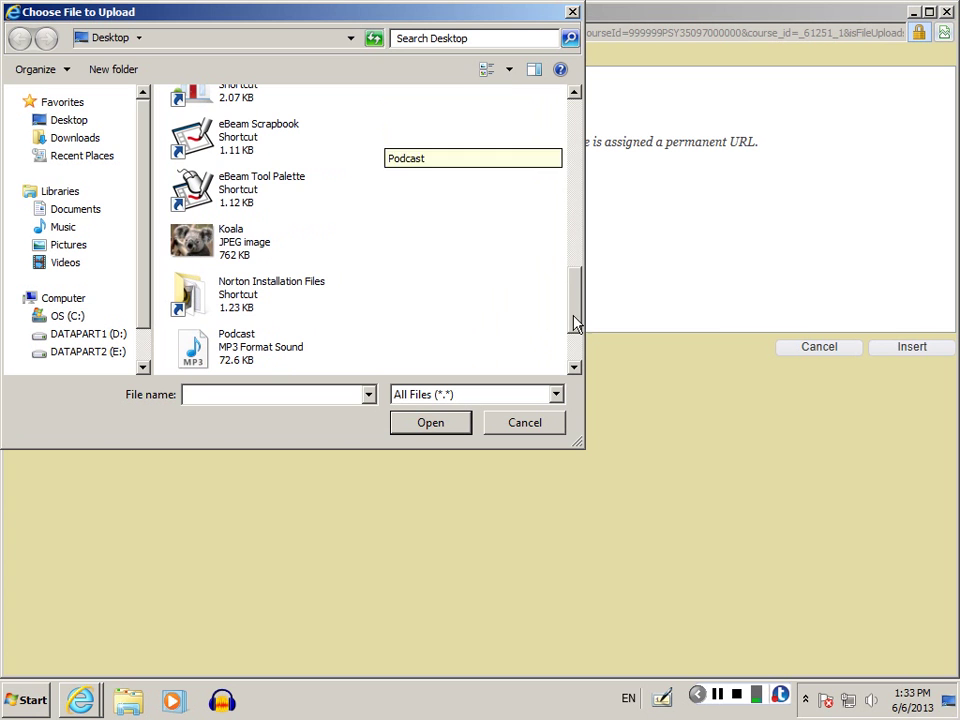
click(232, 244)
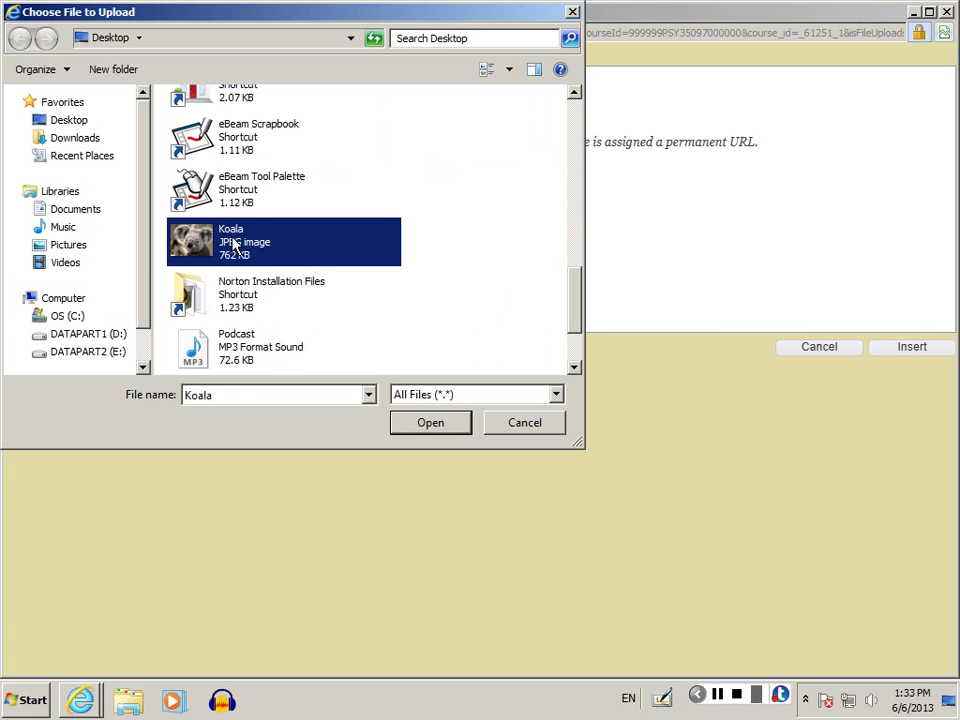
click(430, 424)
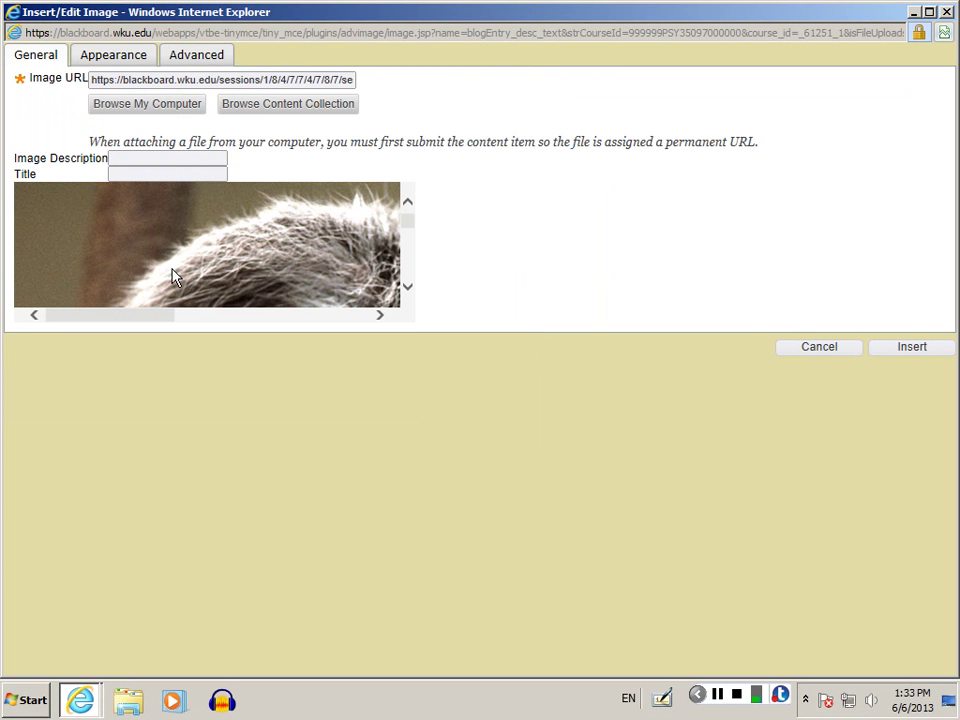
Resize the Koala image to 200 × 150 px and insert it without a description.
click(111, 59)
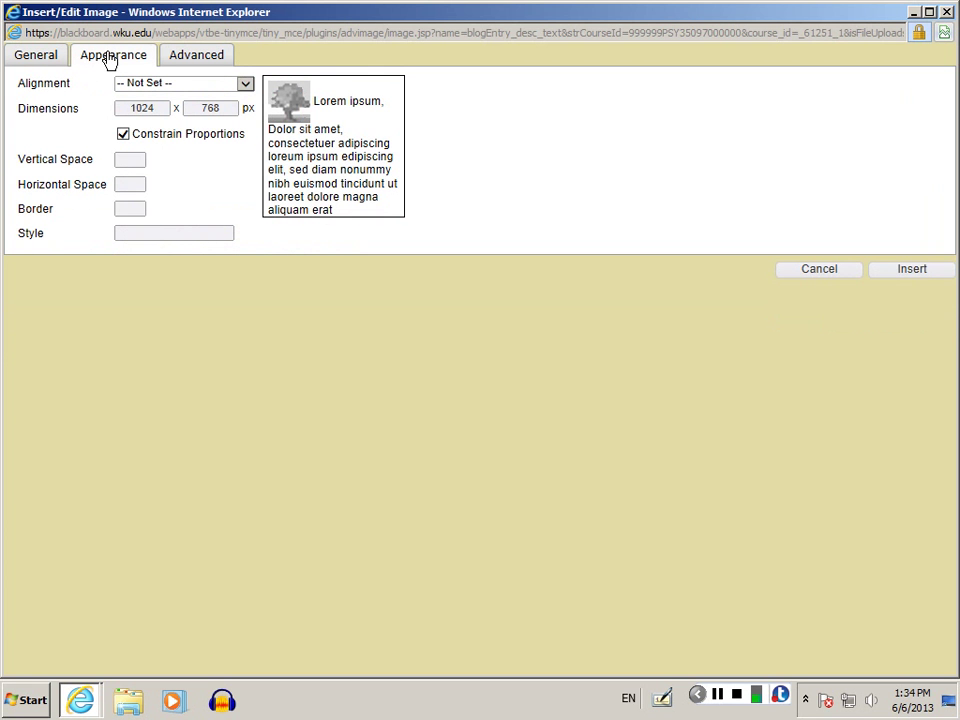
double_click(137, 112)
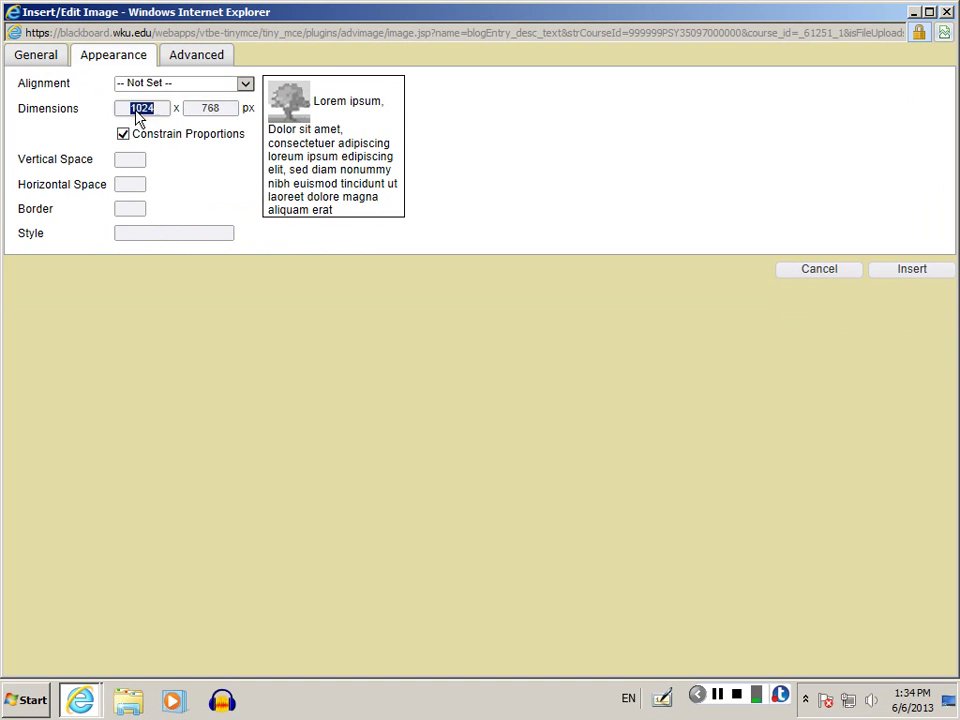
text(700)
key(Tab)
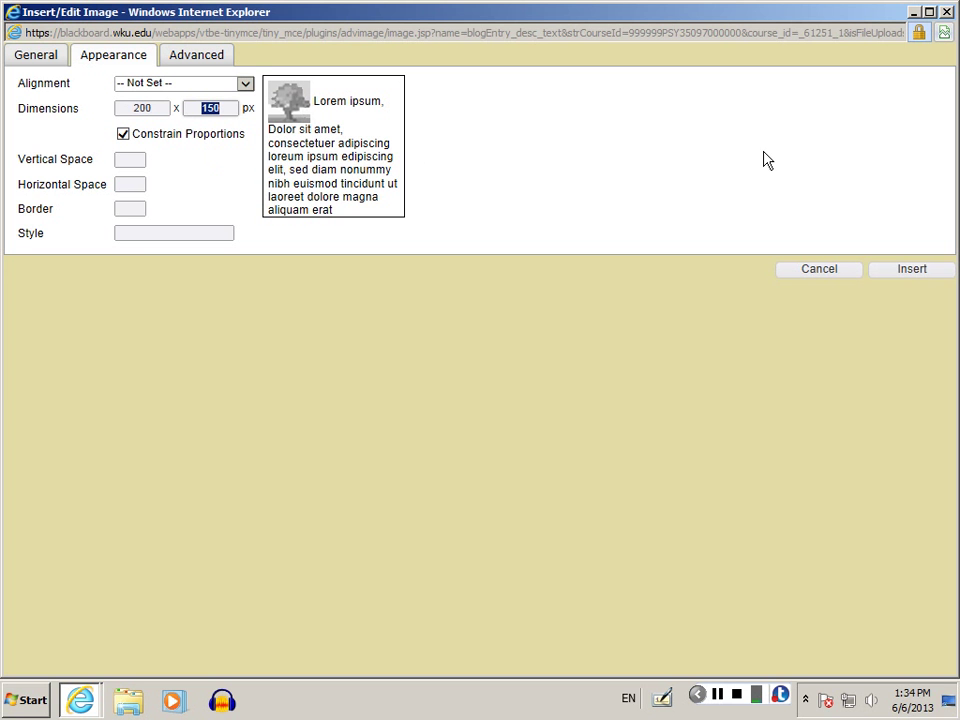
click(909, 279)
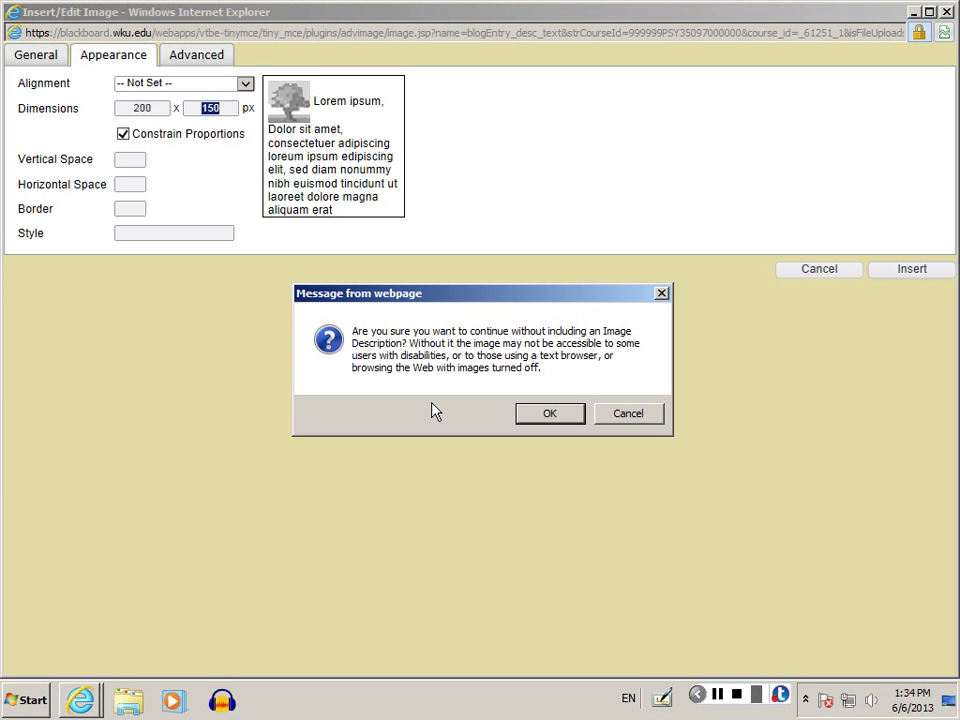
click(540, 414)
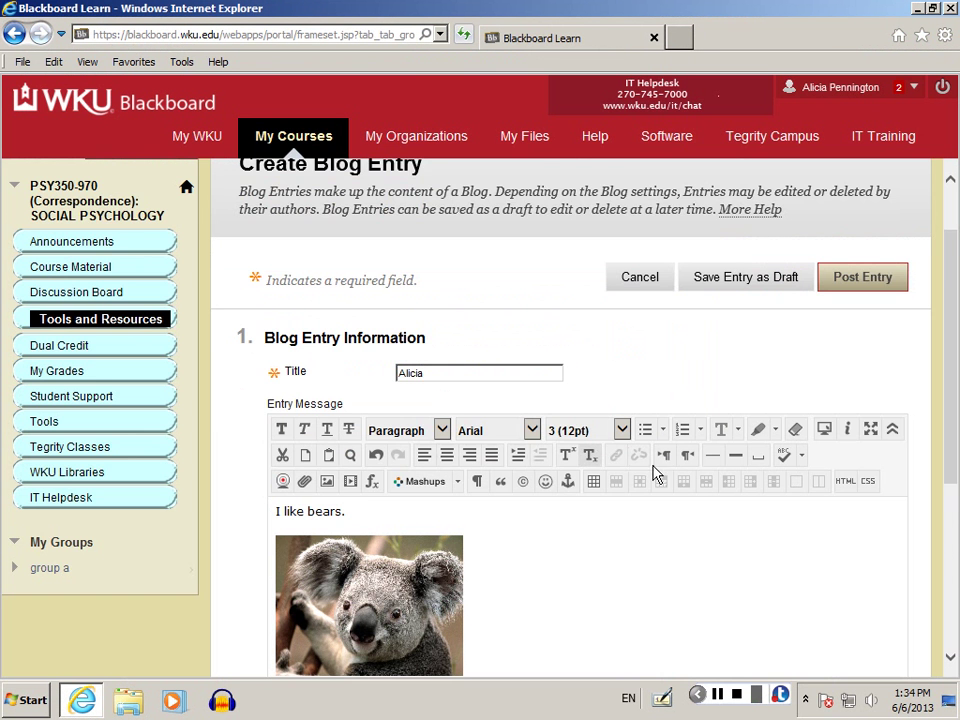
Post the entry with its text and koala photo to the blog.
drag(955, 425, 953, 464)
scroll(714, 486, down, 1)
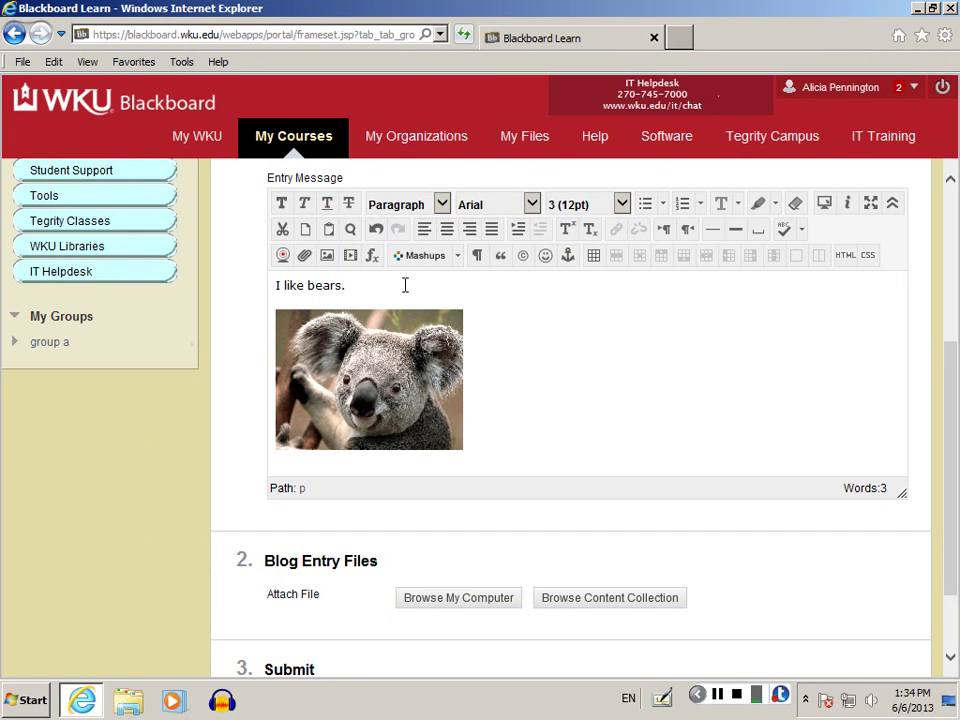
drag(955, 415, 955, 458)
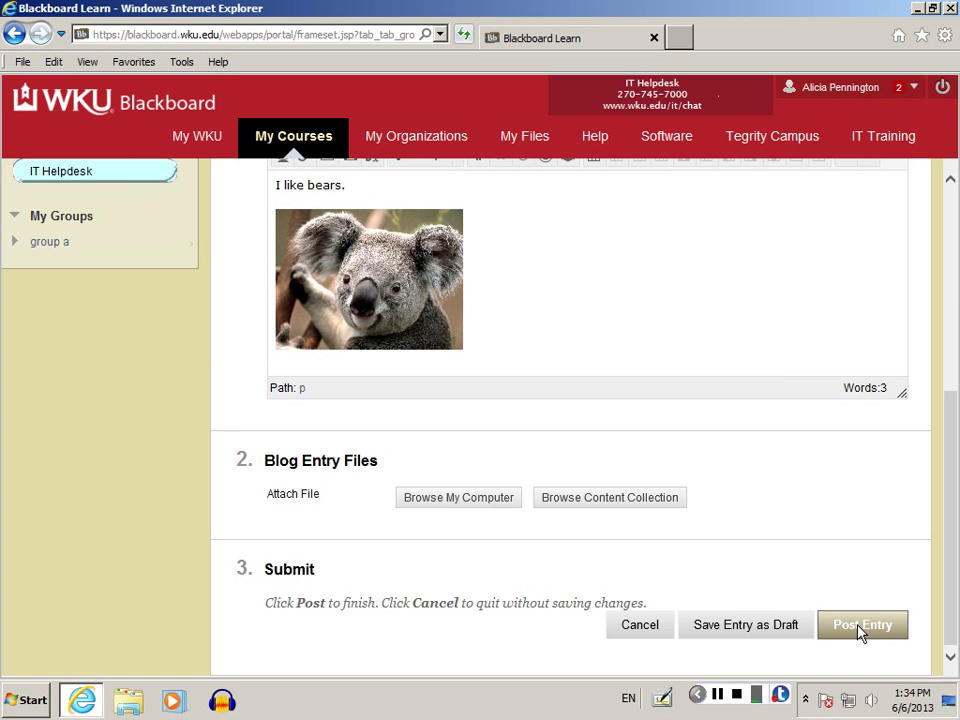
click(858, 626)
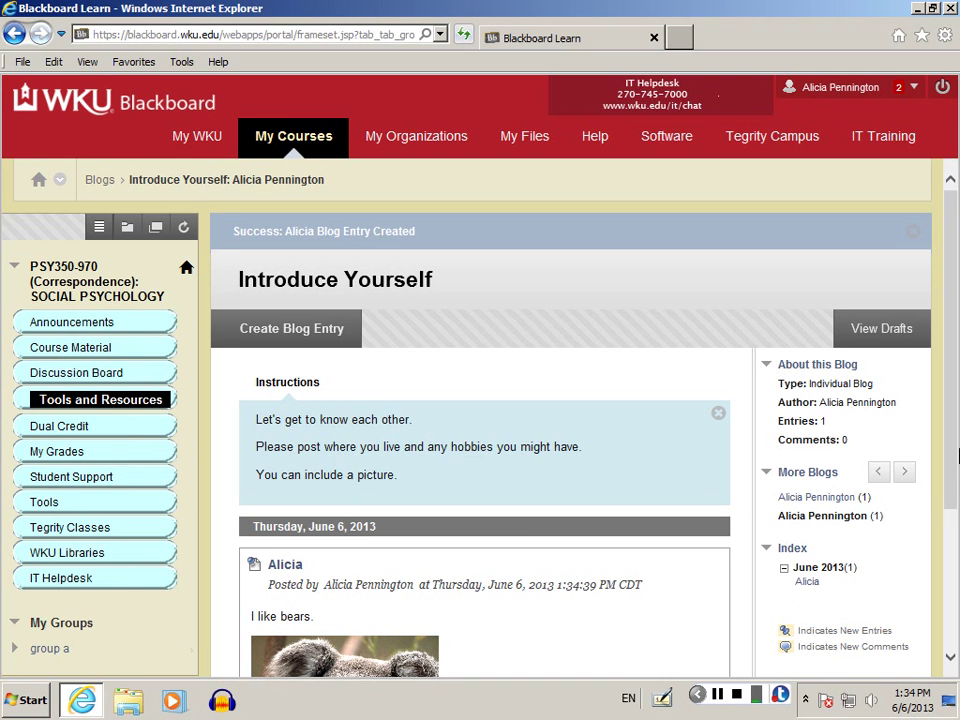
scroll(722, 700, down, 1)
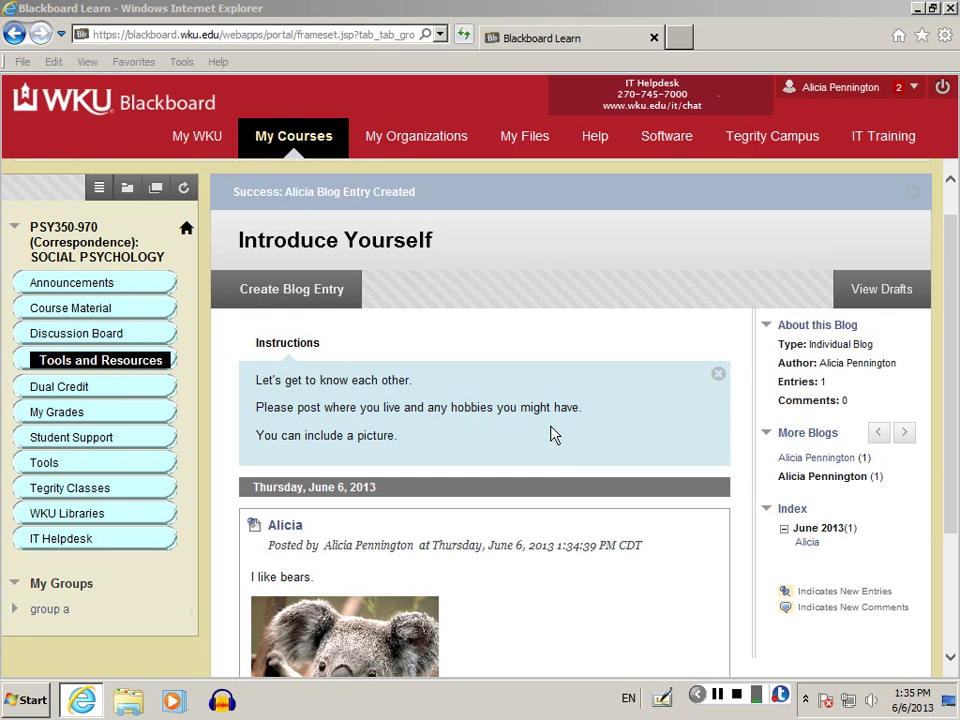
drag(957, 312, 953, 445)
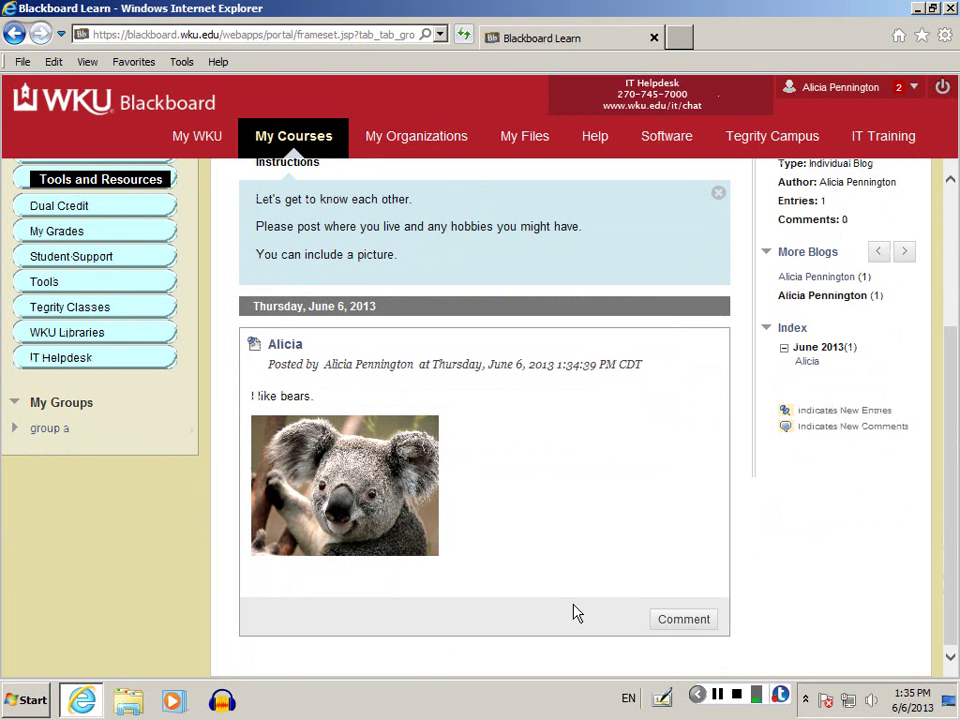
Comment 'I like bears too.' on the entry and expand its comments.
click(679, 621)
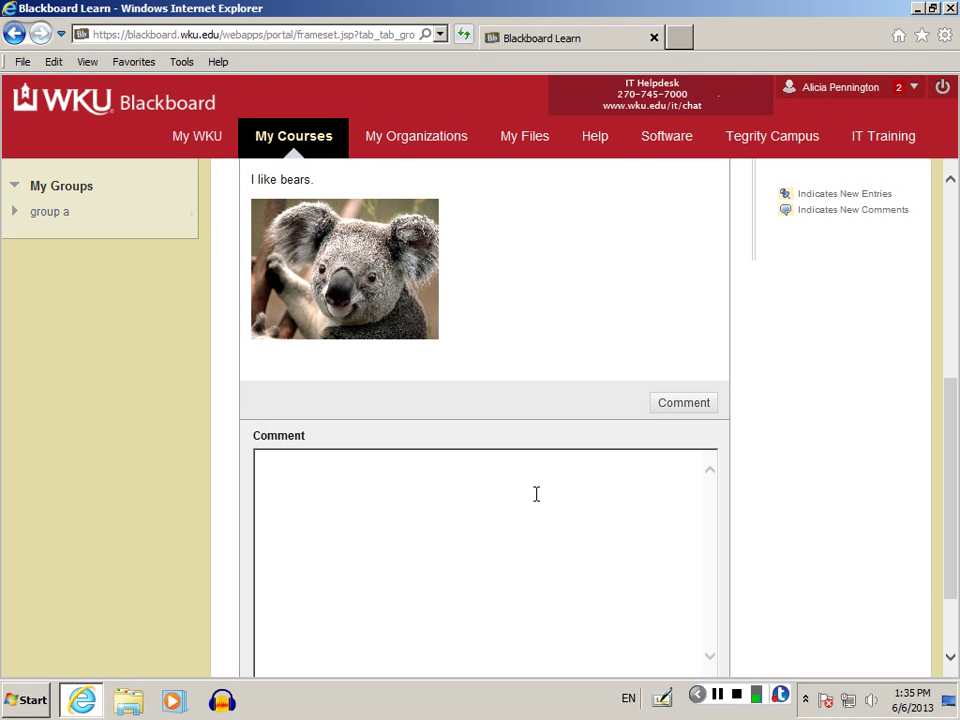
text(I like bears too!)
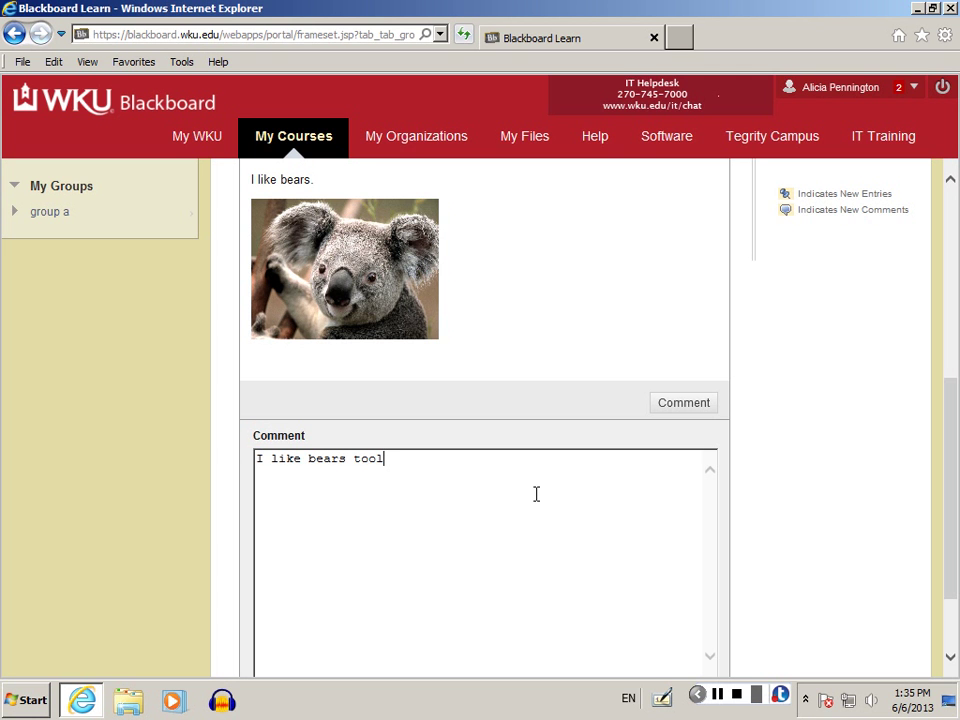
key(BackSpace)
text(.)
scroll(536, 493, down, 1)
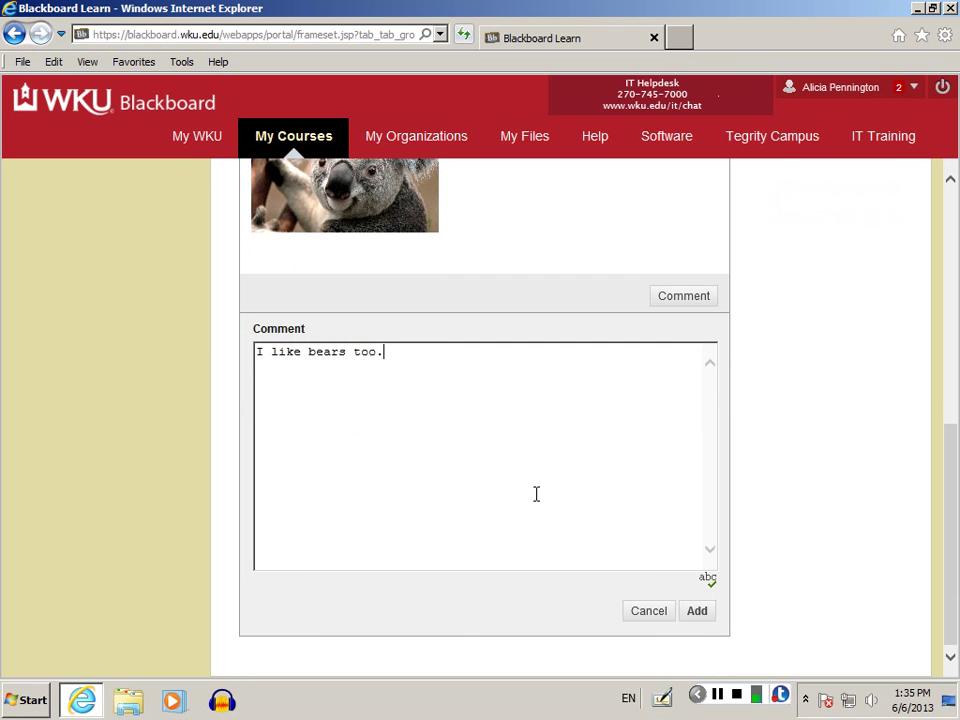
click(697, 611)
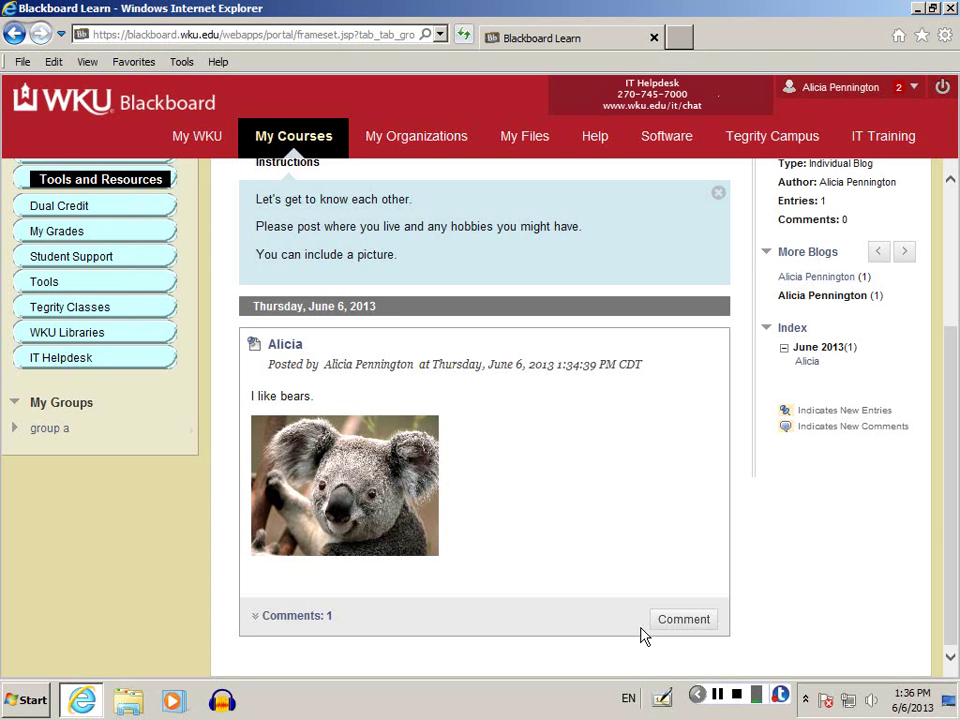
click(323, 625)
scroll(411, 581, down, 1)
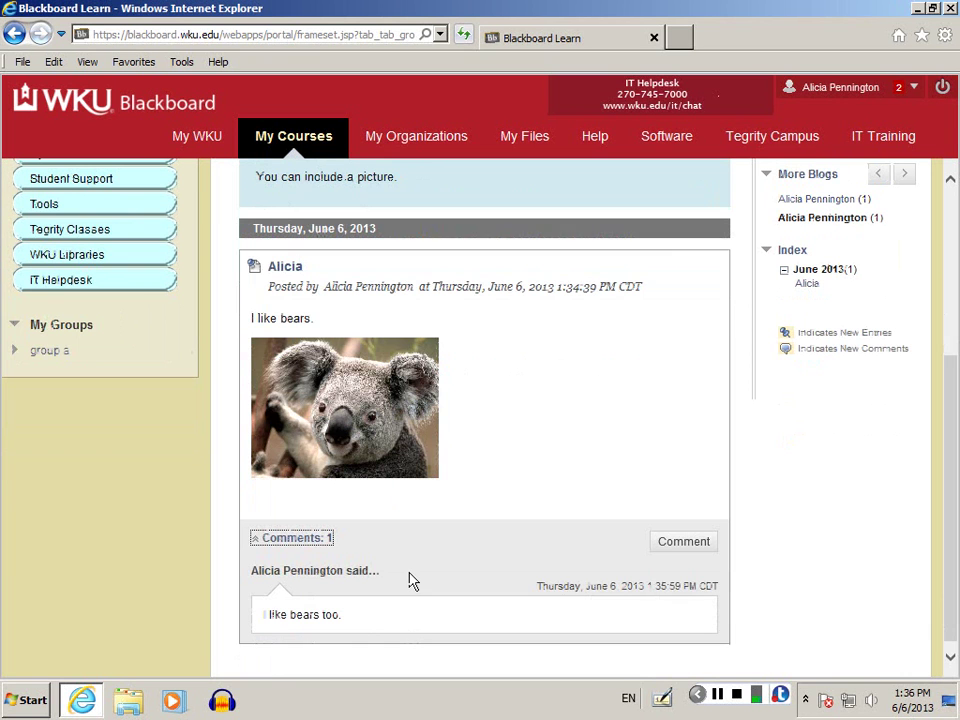